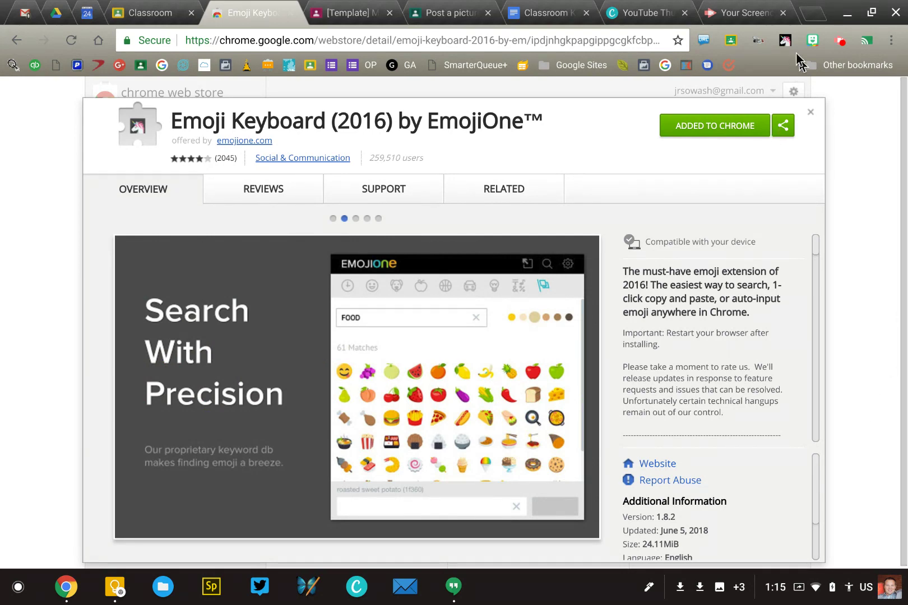
Show the recently used emoji in the EmojiOne picker
{"action": "left_click", "coordinate": [784, 41]}
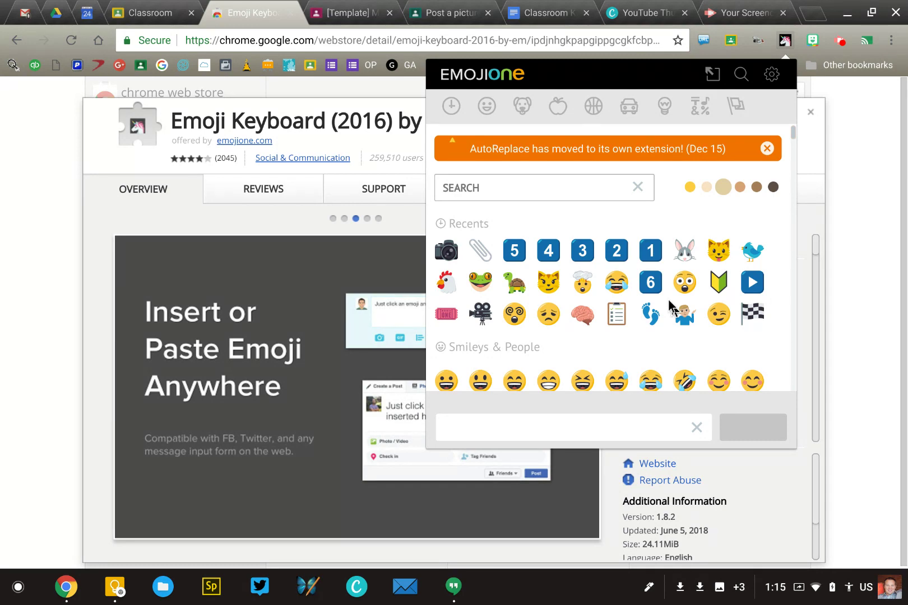
{"action": "left_click", "coordinate": [642, 256]}
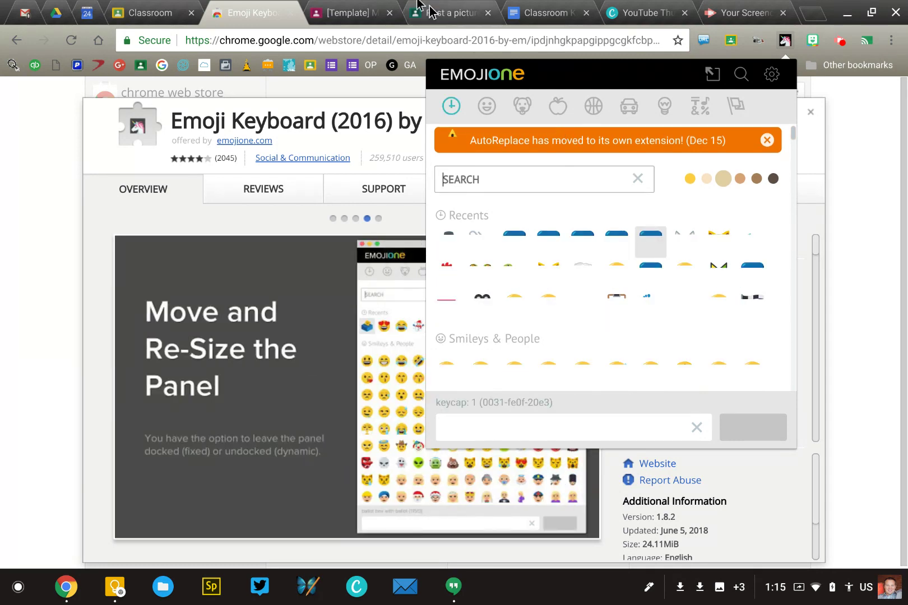
Browse the Week 3 Audio Discussion post in the Multimedia Projects template course
{"action": "left_click", "coordinate": [365, 11]}
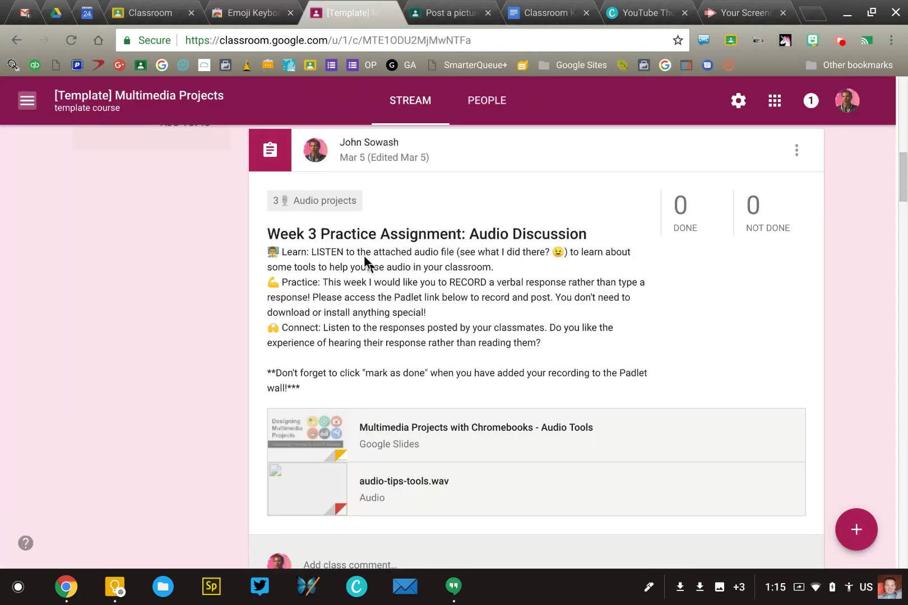
{"action": "scroll", "coordinate": [367, 257], "scroll_direction": "down", "scroll_amount": 2}
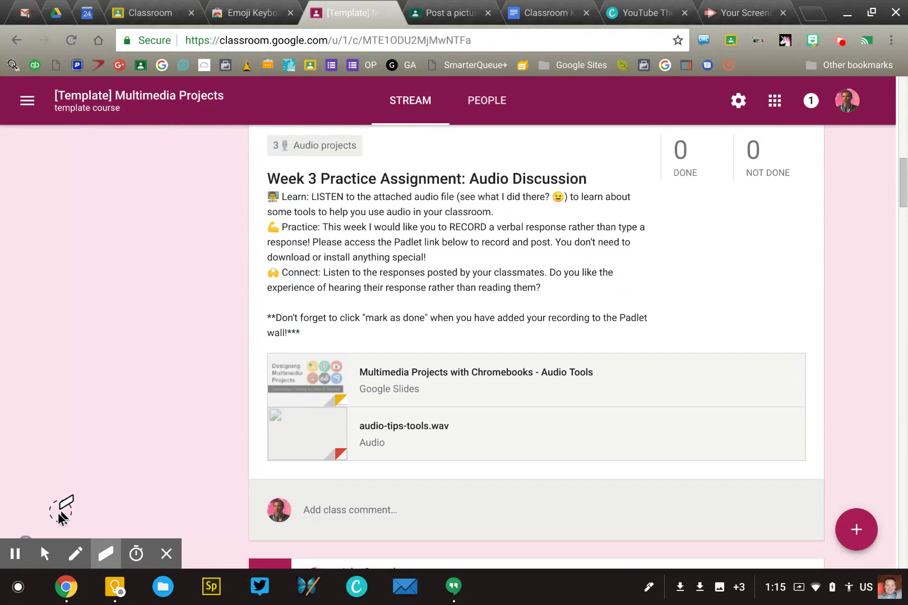
{"action": "left_click", "coordinate": [45, 553]}
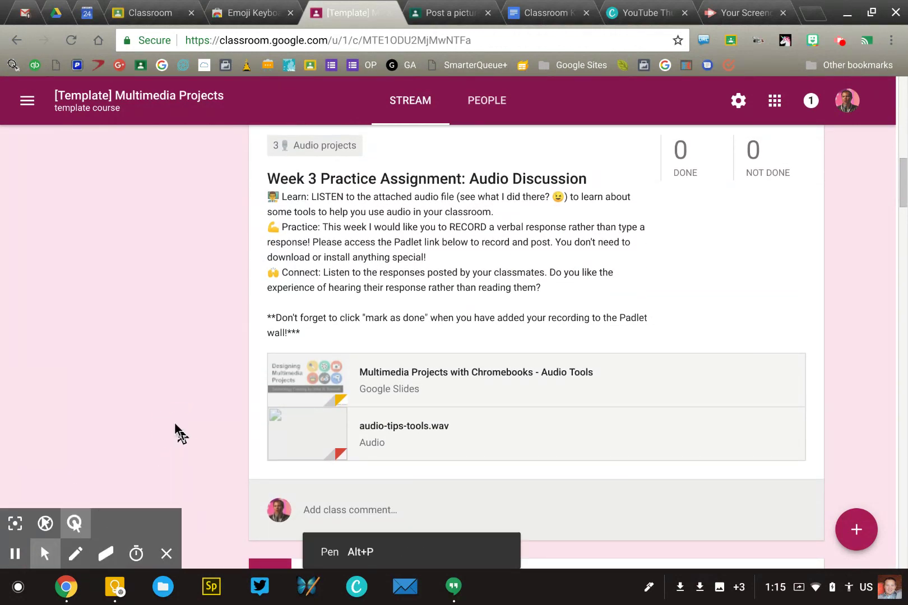
{"action": "scroll", "coordinate": [175, 424], "scroll_direction": "up", "scroll_amount": 1}
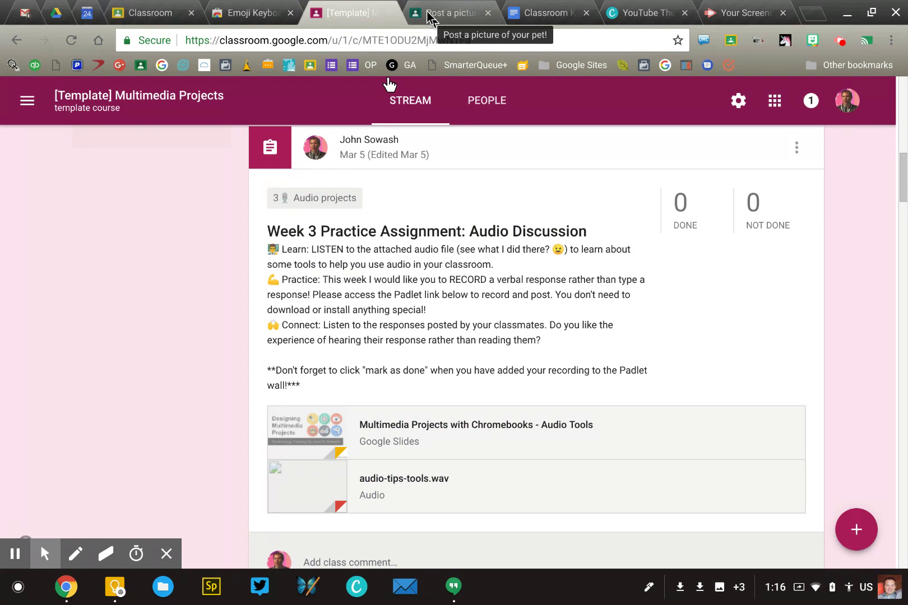
{"action": "left_click", "coordinate": [428, 17]}
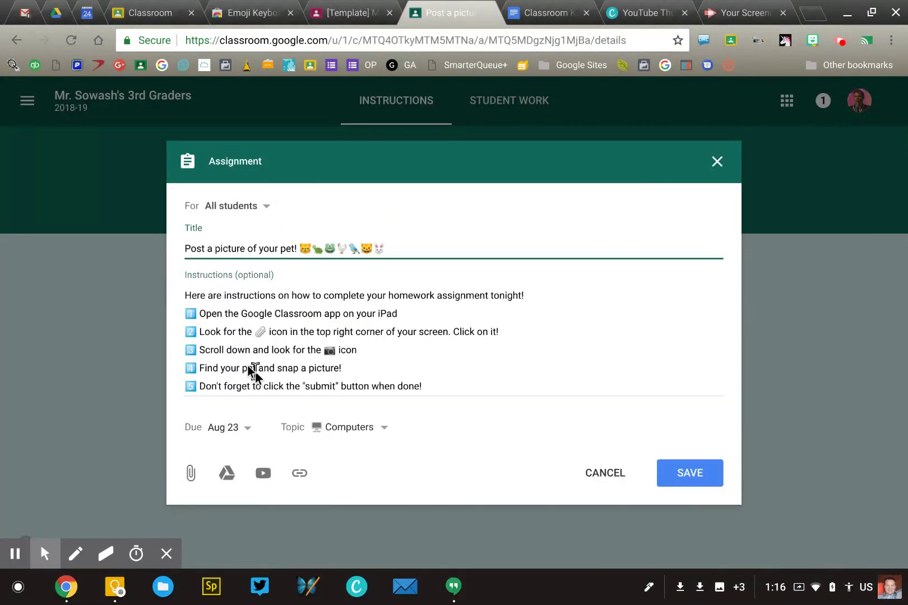
Check the paperclip and camera emoji in the instructions and place the caret before step 5
{"action": "left_click", "coordinate": [211, 316]}
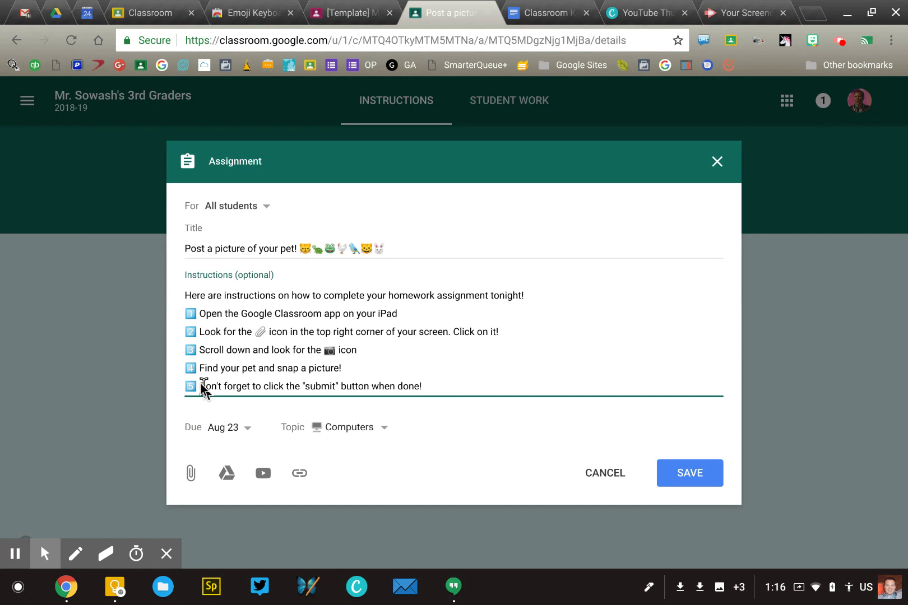
{"action": "left_click", "coordinate": [267, 348]}
{"action": "left_click", "coordinate": [239, 337]}
{"action": "double_click", "coordinate": [260, 332]}
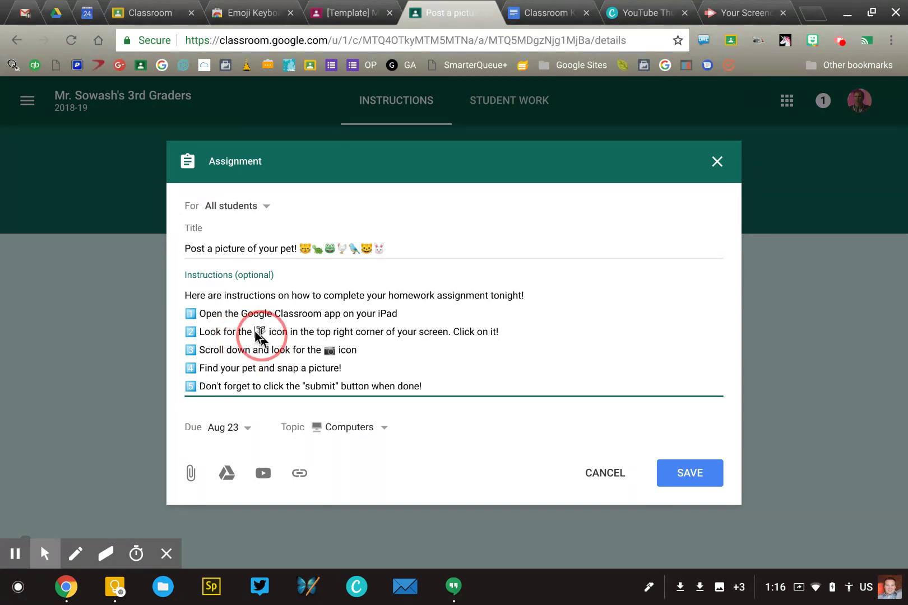
{"action": "double_click", "coordinate": [328, 350]}
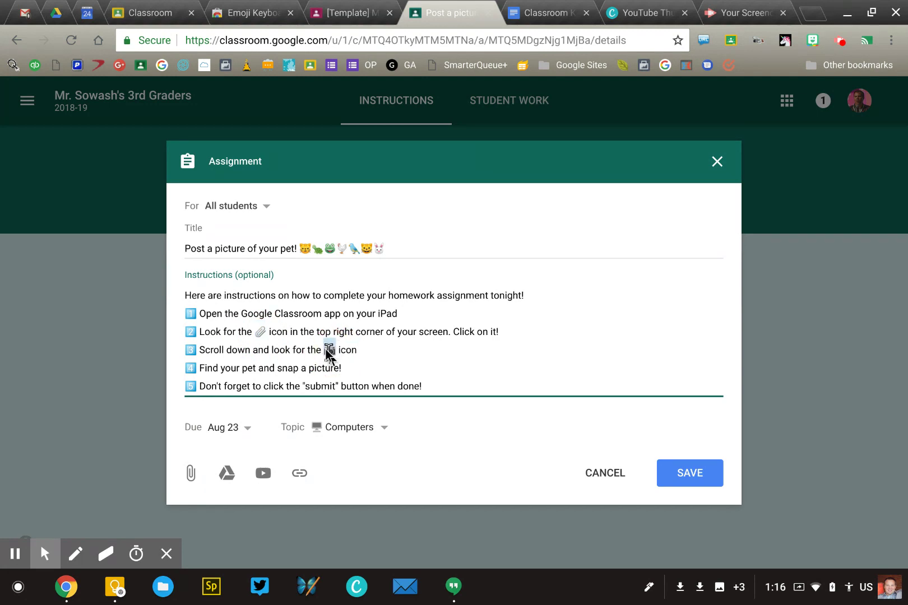
{"action": "left_click", "coordinate": [327, 353]}
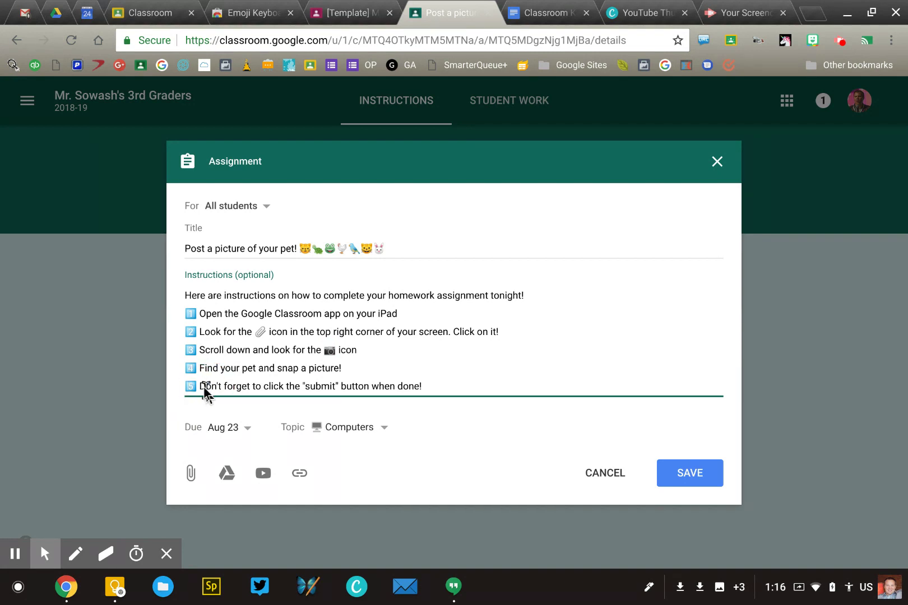
{"action": "left_click", "coordinate": [201, 385]}
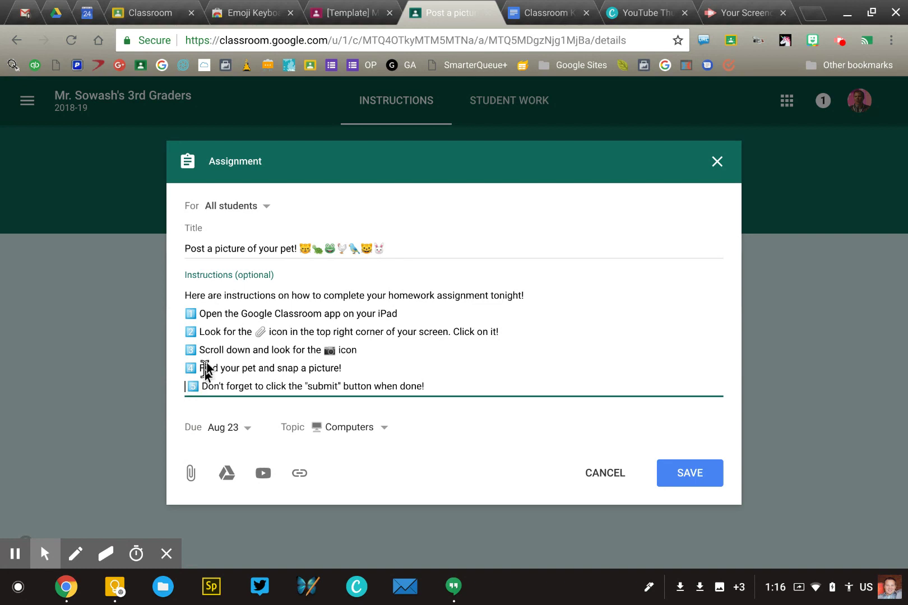
Insert the backhand index pointing right emoji before step 5 via an EmojiOne 'finger' search
{"action": "left_click", "coordinate": [784, 40]}
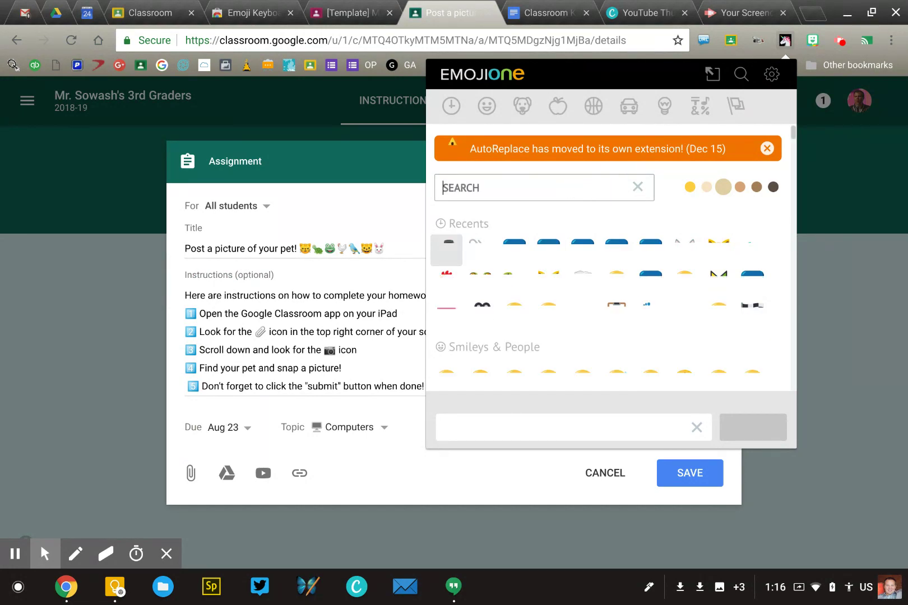
{"action": "key", "text": "Down"}
{"action": "type", "text": "finger"}
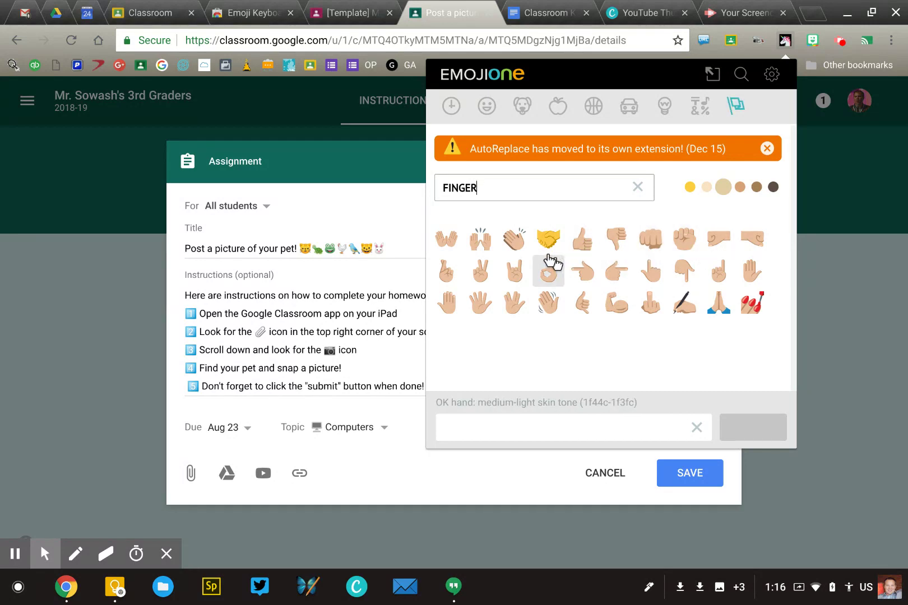
{"action": "left_click", "coordinate": [616, 271]}
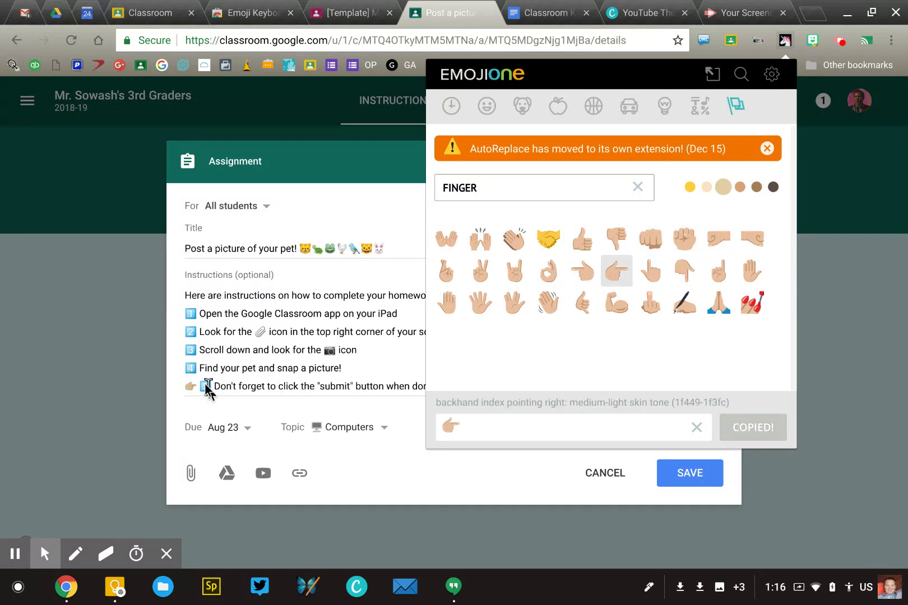
{"action": "left_click", "coordinate": [191, 387]}
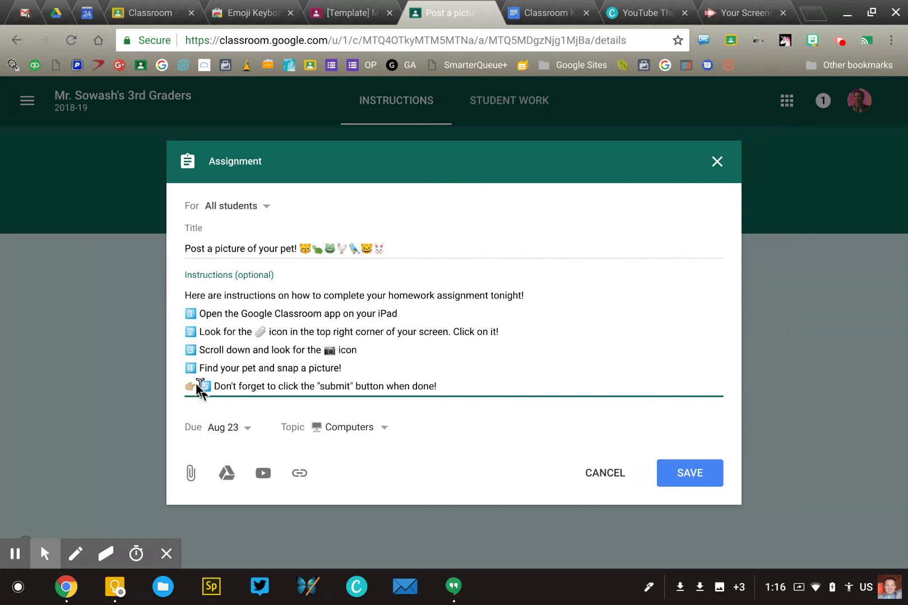
Check the new pointing-finger emoji and save the pet-picture assignment
{"action": "left_click_drag", "start_coordinate": [202, 387], "coordinate": [181, 387]}
{"action": "left_click", "coordinate": [236, 387]}
{"action": "left_click", "coordinate": [681, 473]}
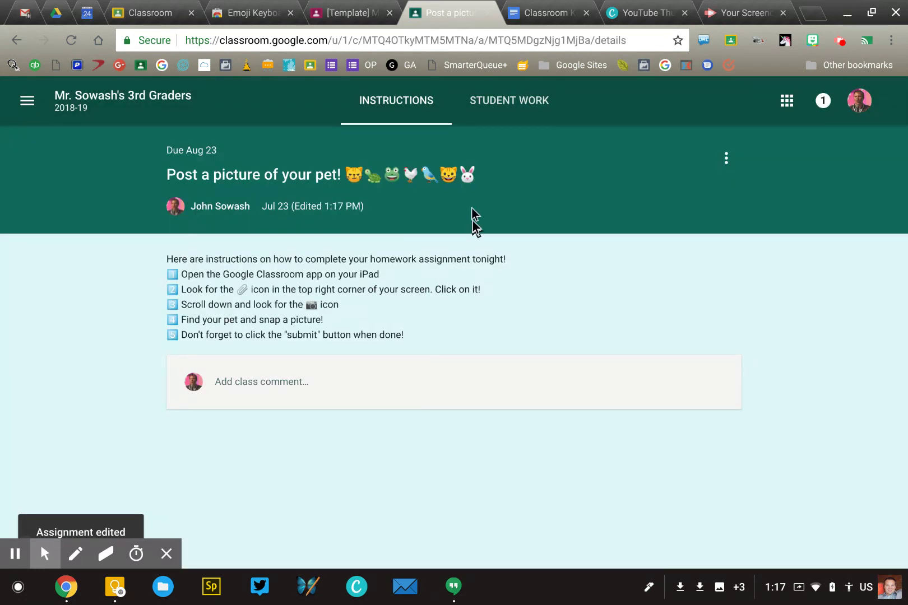
Highlight the title emoji on the posted pet-picture assignment, then scroll down
{"action": "left_click", "coordinate": [452, 185]}
{"action": "left_click_drag", "start_coordinate": [452, 185], "coordinate": [348, 183]}
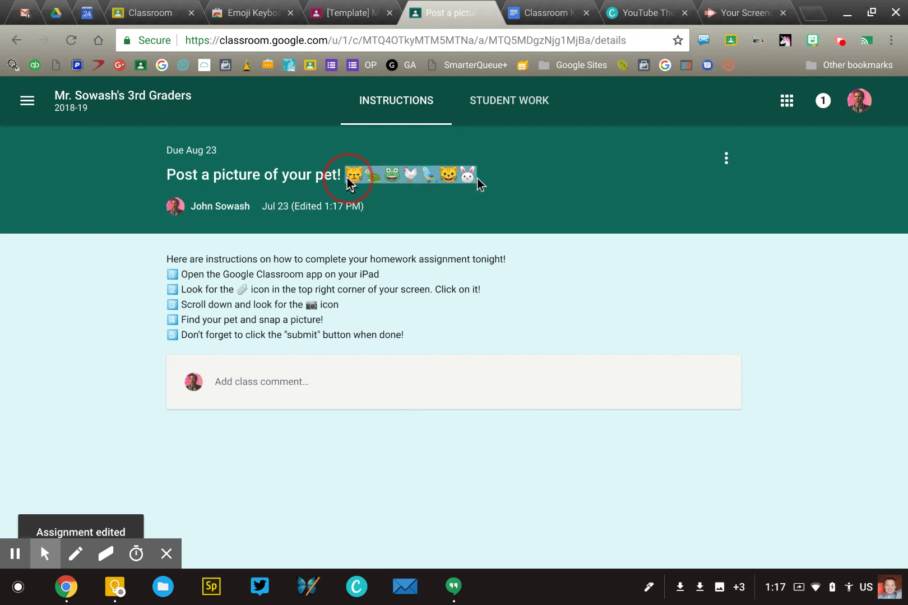
{"action": "left_click", "coordinate": [350, 178]}
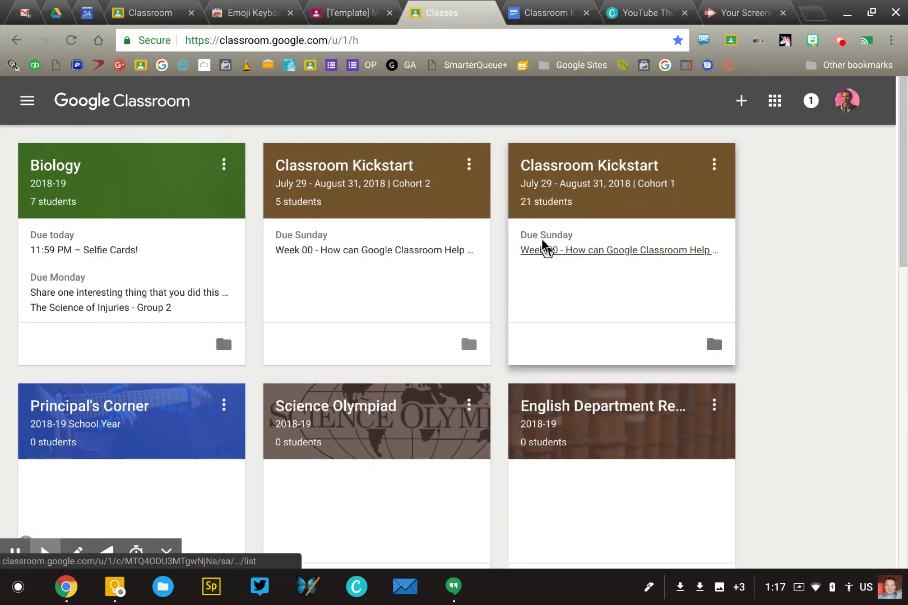
{"action": "scroll", "coordinate": [543, 250], "scroll_direction": "down", "scroll_amount": 5}
Open the 3rd Graders class and its Classwork page
{"action": "left_click", "coordinate": [144, 374]}
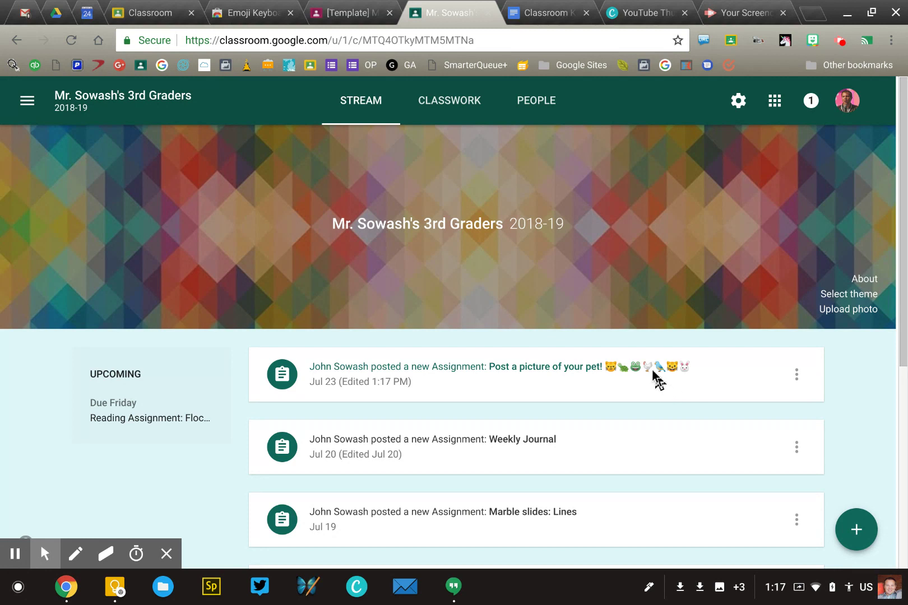
{"action": "left_click", "coordinate": [464, 110]}
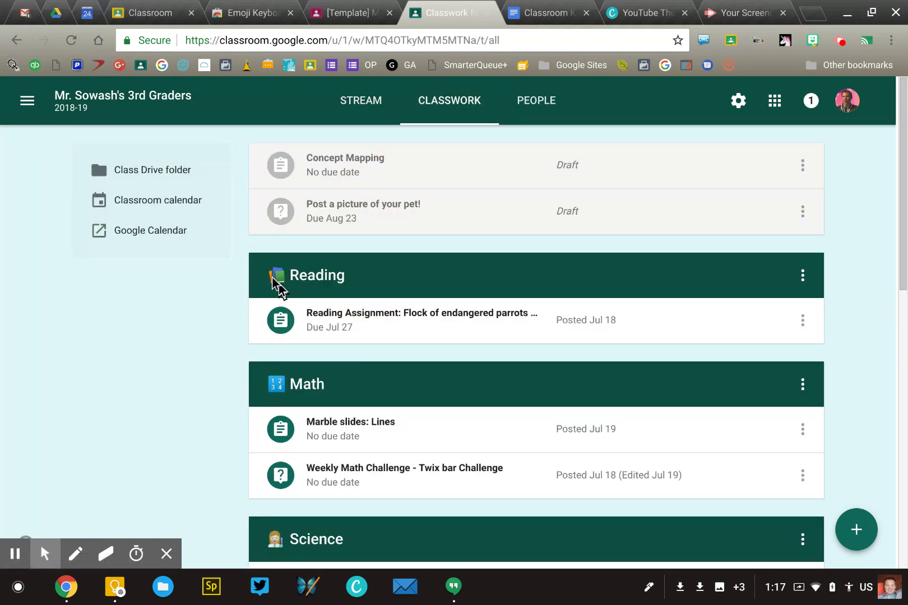
Scroll through the emoji-labelled topics down to Computers, Gym and Misc., then back up
{"action": "scroll", "coordinate": [307, 401], "scroll_direction": "down", "scroll_amount": 2}
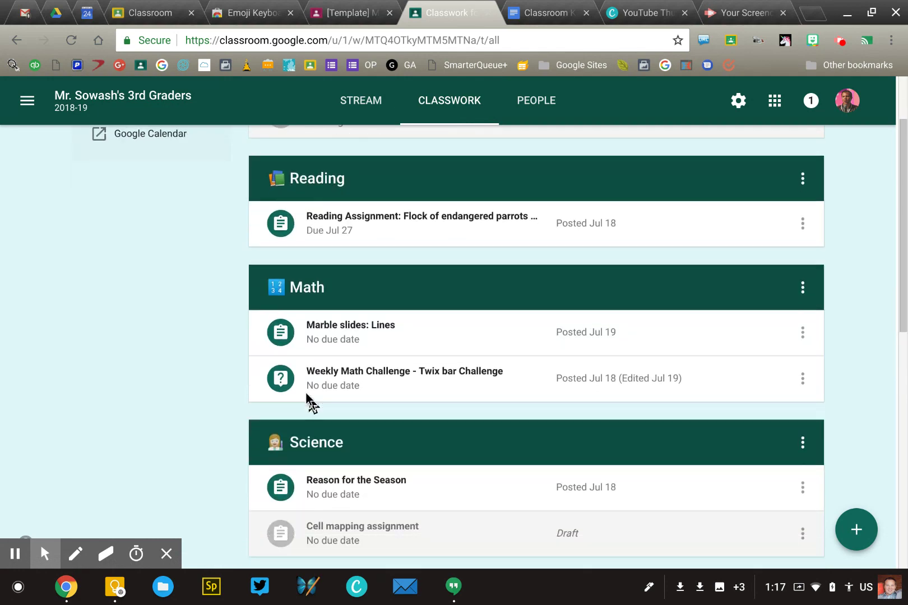
{"action": "scroll", "coordinate": [306, 393], "scroll_direction": "down", "scroll_amount": 3}
{"action": "scroll", "coordinate": [308, 399], "scroll_direction": "down", "scroll_amount": 5}
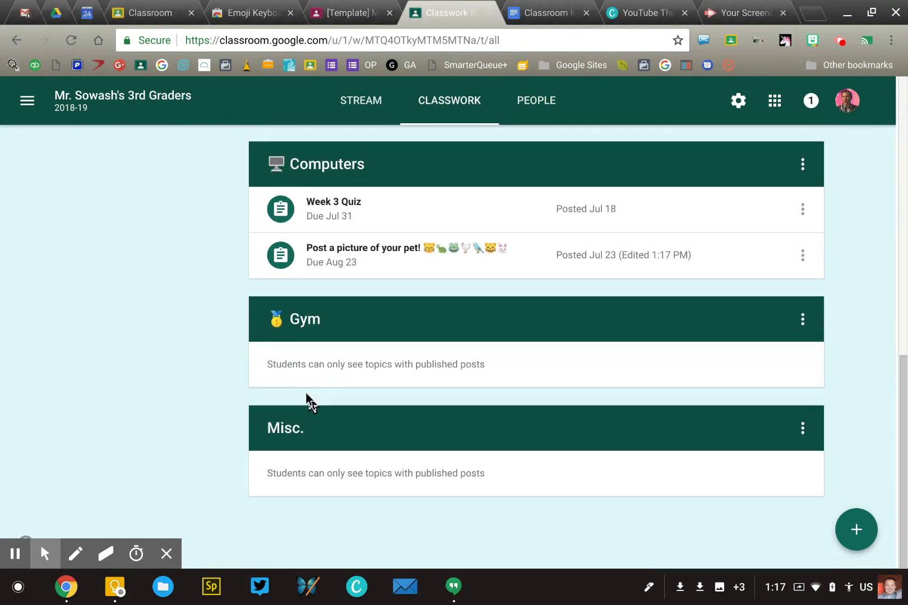
{"action": "scroll", "coordinate": [307, 399], "scroll_direction": "up", "scroll_amount": 10}
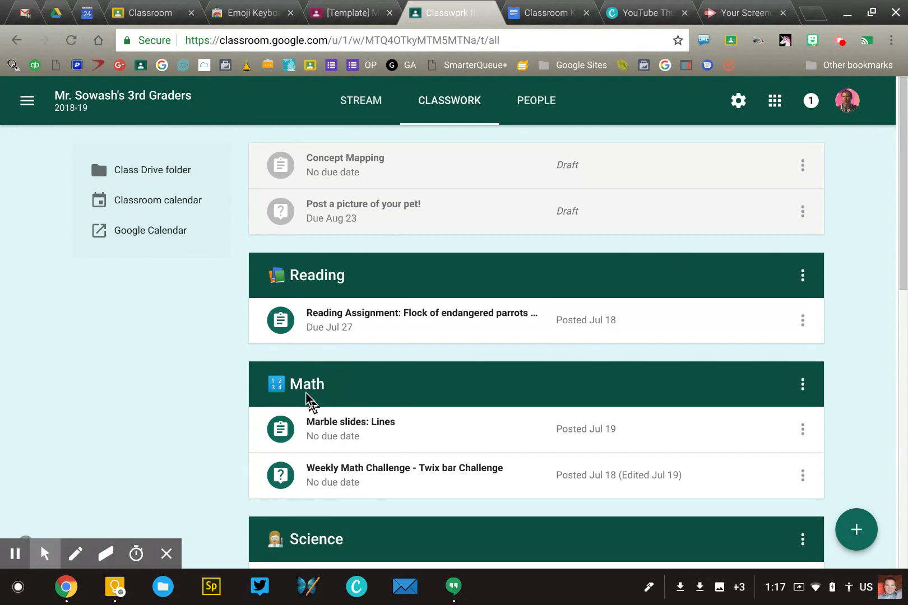
{"action": "left_click", "coordinate": [531, 5]}
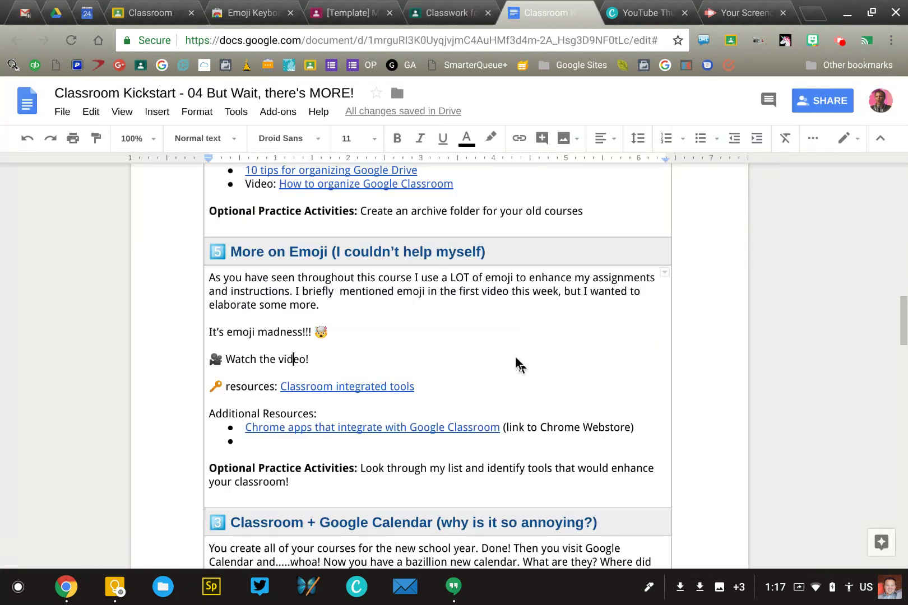
Scroll the Classroom Kickstart document up to section 1, Five Tools to Make Classroom Better
{"action": "scroll", "coordinate": [521, 367], "scroll_direction": "down", "scroll_amount": 1}
{"action": "scroll", "coordinate": [521, 367], "scroll_direction": "down", "scroll_amount": 1}
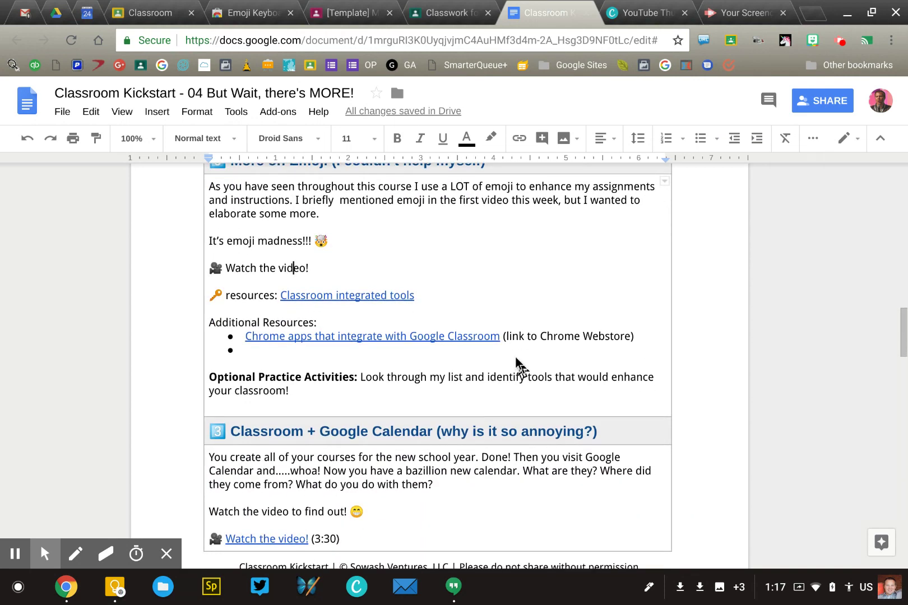
{"action": "scroll", "coordinate": [521, 367], "scroll_direction": "down", "scroll_amount": 2}
{"action": "scroll", "coordinate": [521, 367], "scroll_direction": "up", "scroll_amount": 6}
{"action": "scroll", "coordinate": [521, 367], "scroll_direction": "up", "scroll_amount": 5}
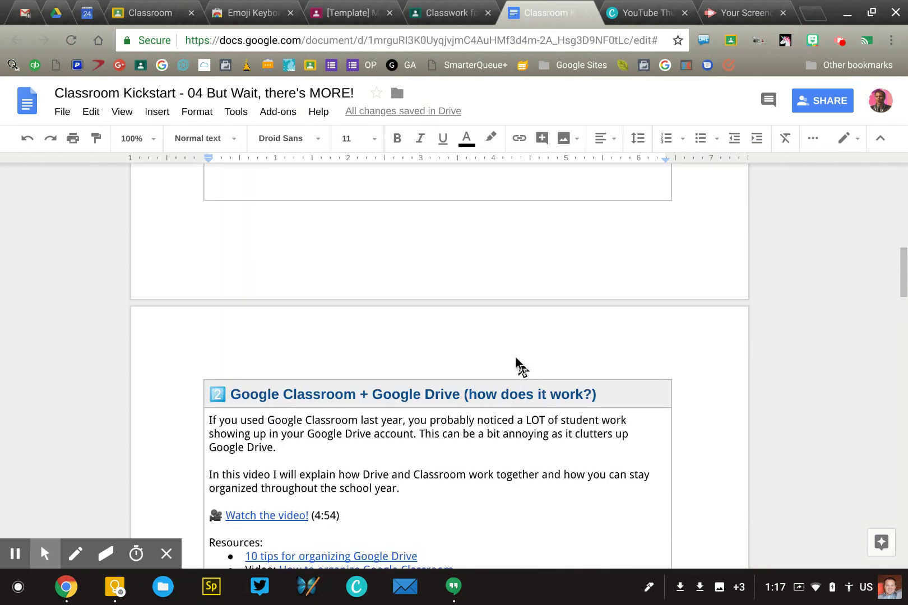
{"action": "scroll", "coordinate": [521, 367], "scroll_direction": "up", "scroll_amount": 3}
{"action": "scroll", "coordinate": [522, 367], "scroll_direction": "up", "scroll_amount": 6}
{"action": "scroll", "coordinate": [521, 367], "scroll_direction": "up", "scroll_amount": 2}
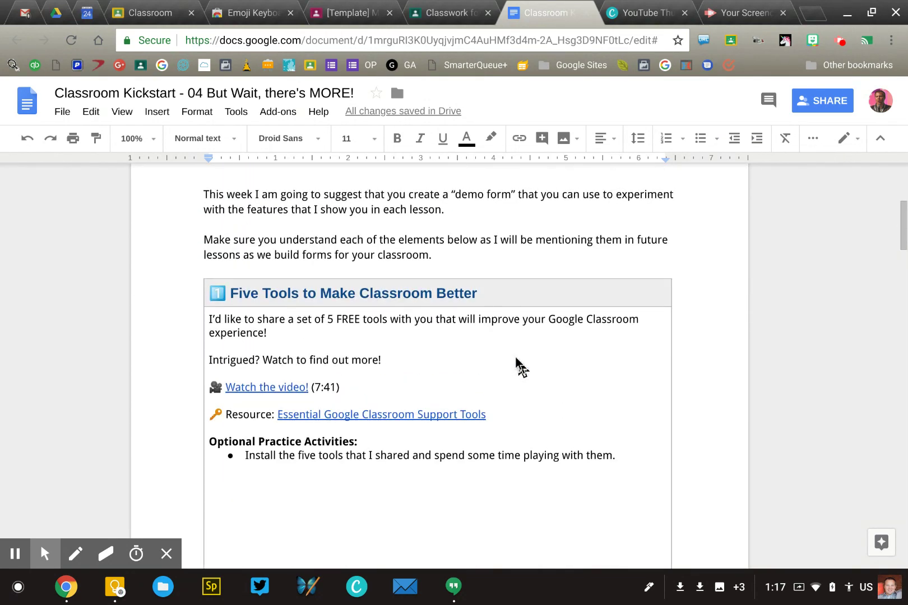